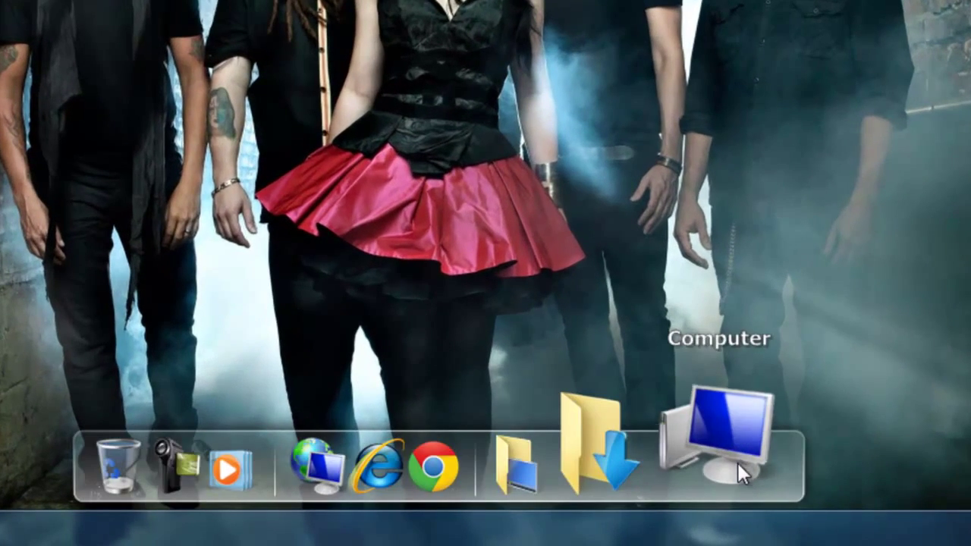
# View the computer's current system properties, then close the window.
pyautogui.click(737, 463)
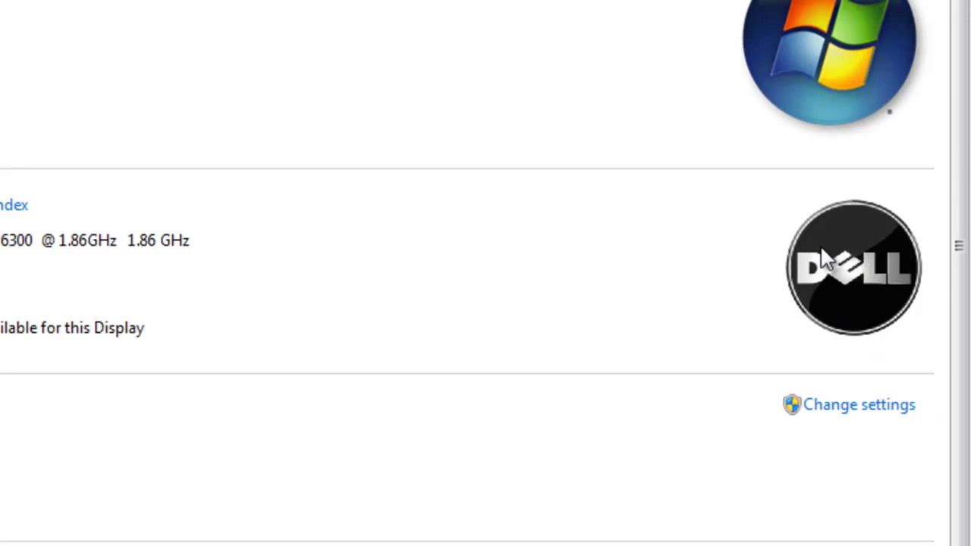
pyautogui.moveTo(962, 256)
pyautogui.mouseDown()
pyautogui.moveTo(967, 336)
pyautogui.moveTo(962, 245)
pyautogui.mouseUp()
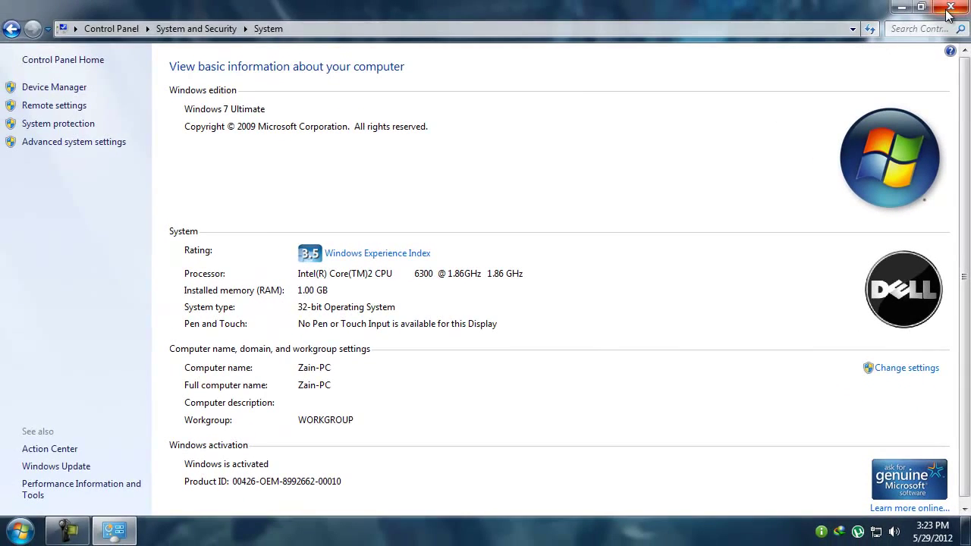
pyautogui.click(949, 9)
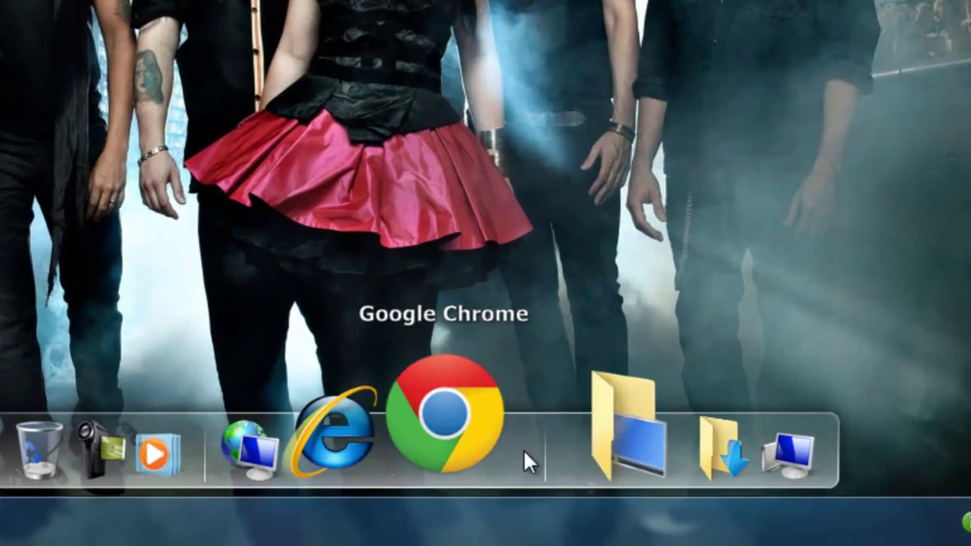
# Extract the WinBubblesLite archive in Downloads\Compressed and open the extracted WinBubblesLite folder.
pyautogui.click(619, 440)
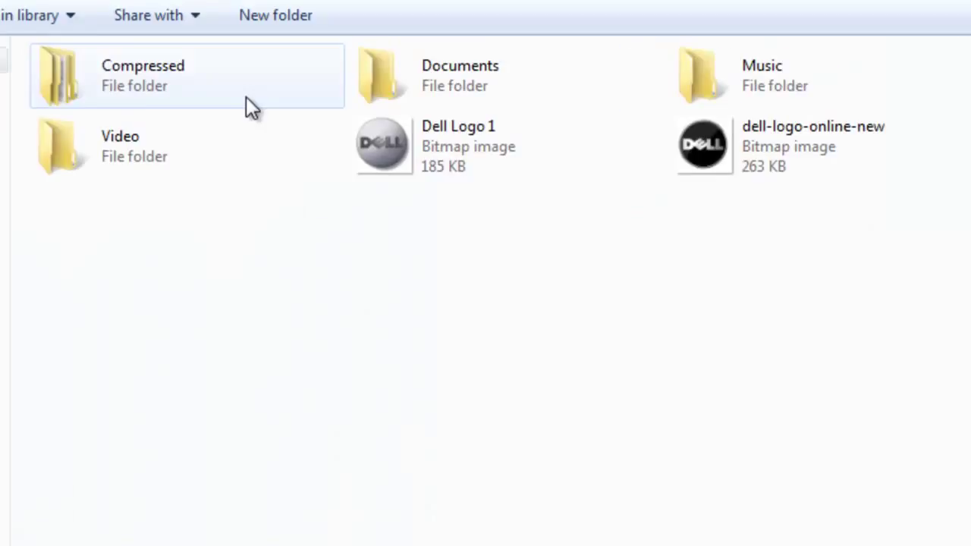
pyautogui.doubleClick(232, 152)
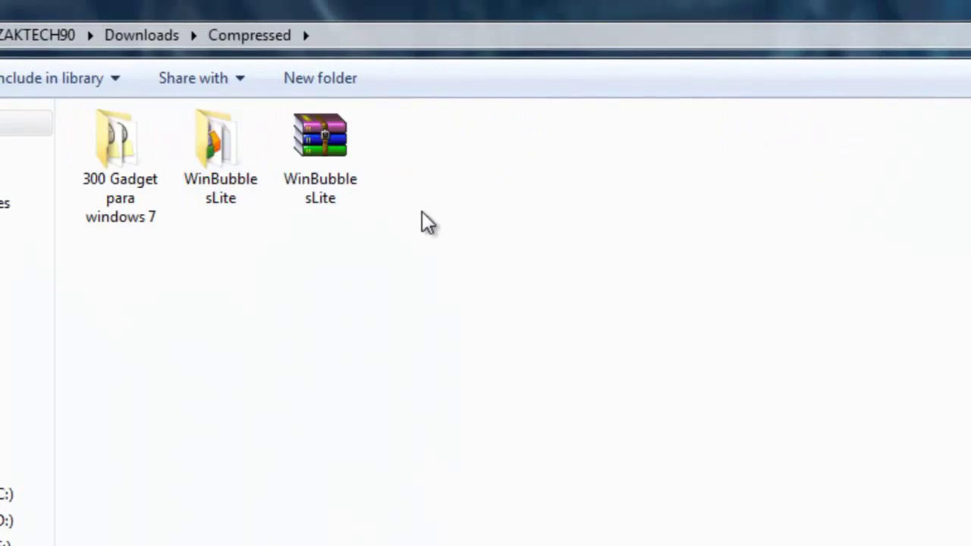
pyautogui.rightClick(335, 190)
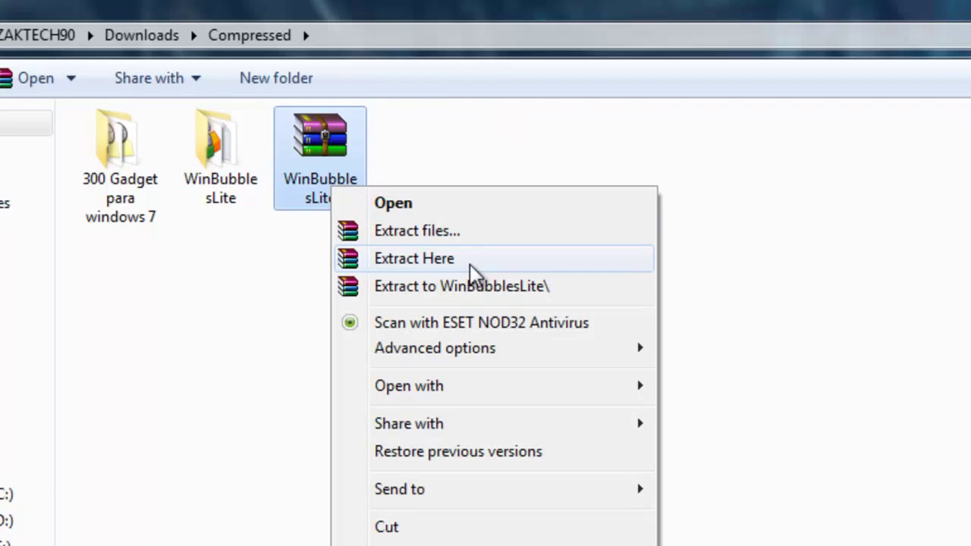
pyautogui.click(543, 116)
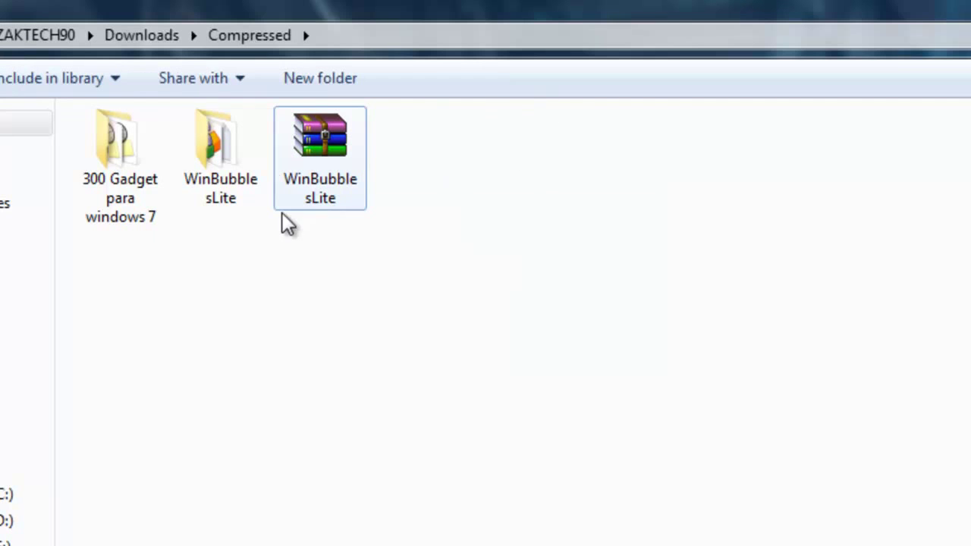
pyautogui.doubleClick(228, 199)
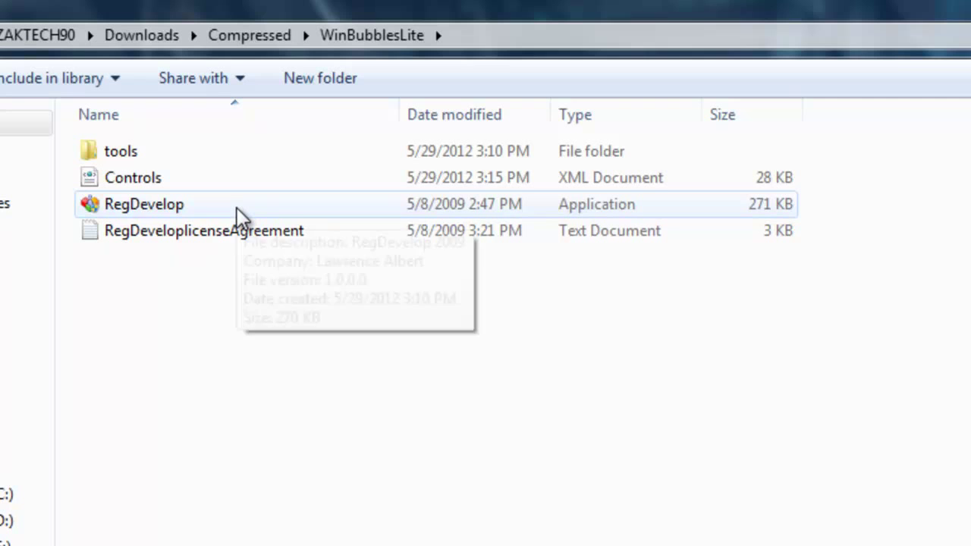
# Launch RegDevelop (WinBubbles Lite 2009), then minimize it and Explorer to show the desktop.
pyautogui.doubleClick(236, 208)
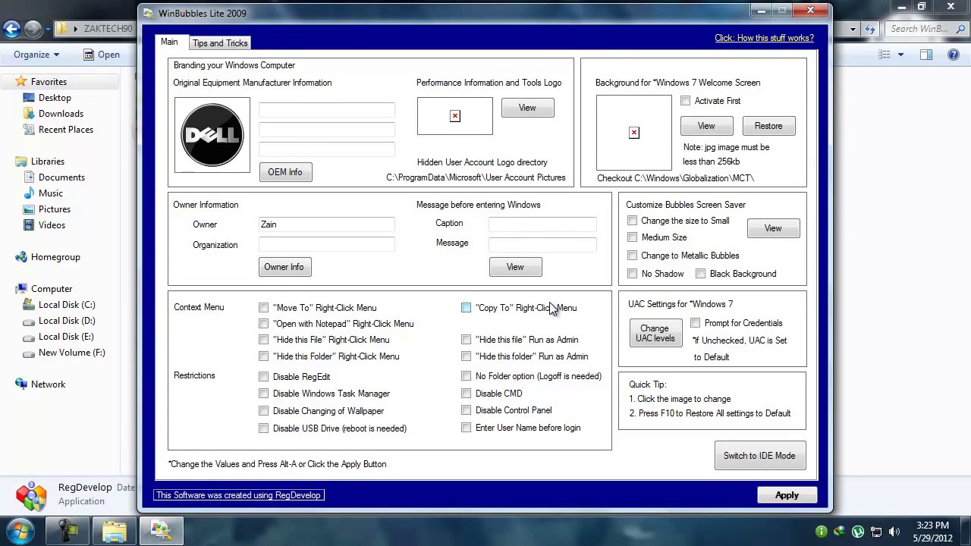
pyautogui.moveTo(474, 12)
pyautogui.mouseDown()
pyautogui.moveTo(500, 28)
pyautogui.moveTo(491, 10)
pyautogui.mouseUp()
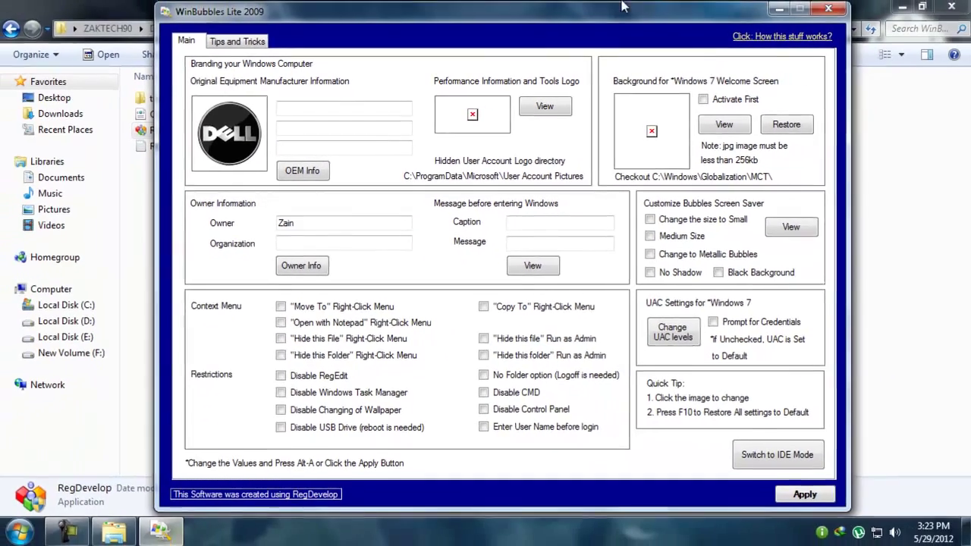
pyautogui.click(781, 9)
pyautogui.click(902, 7)
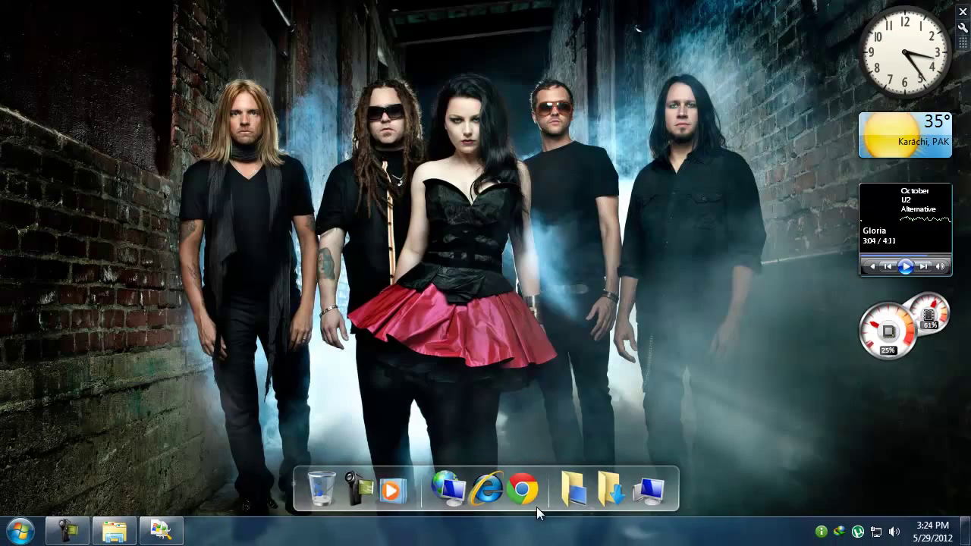
# Open Chrome on Google and search for 'dell logo.bmp'.
pyautogui.click(523, 492)
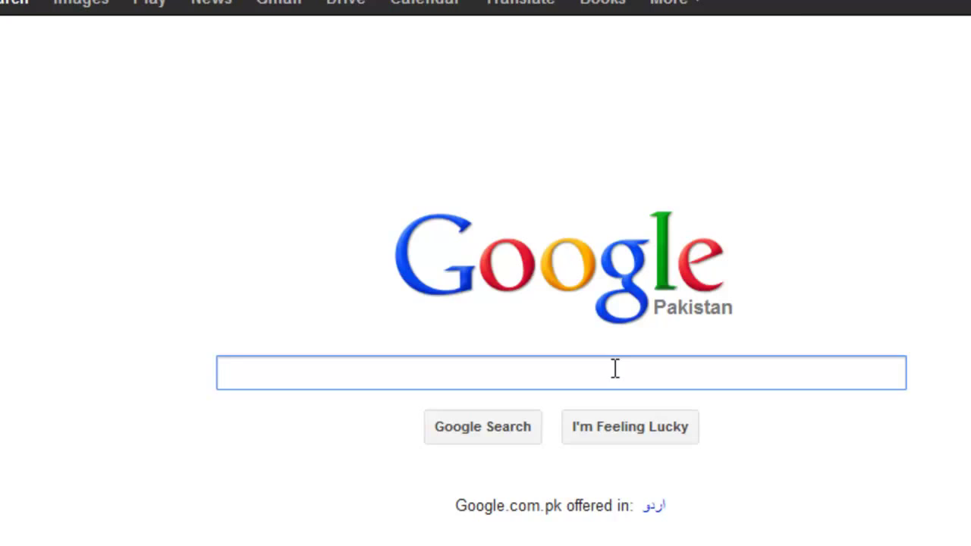
pyautogui.write('dell')
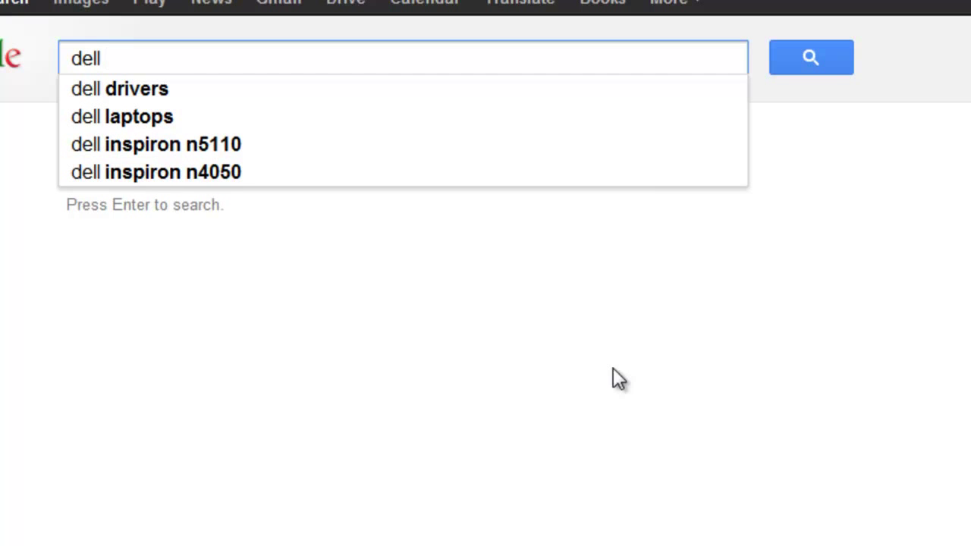
pyautogui.write('logo')
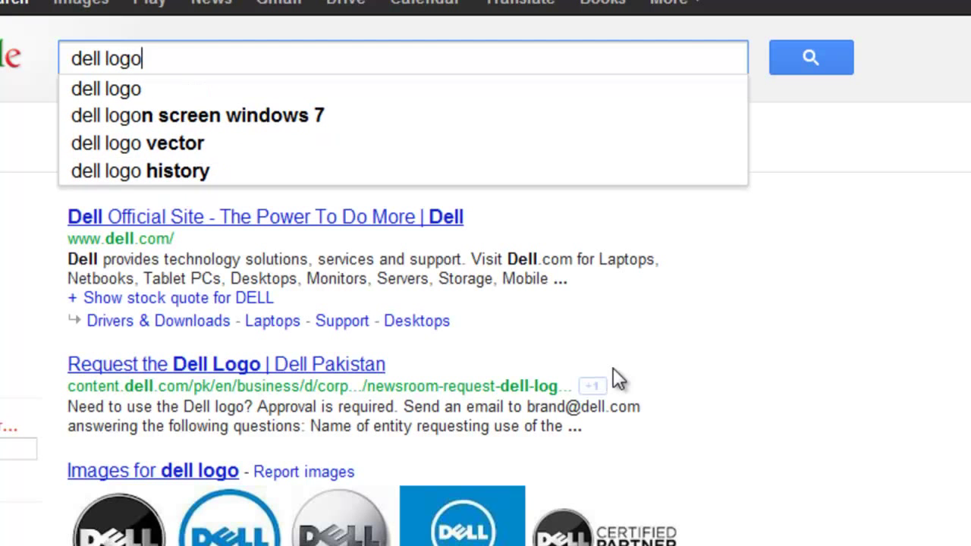
pyautogui.write('.b')
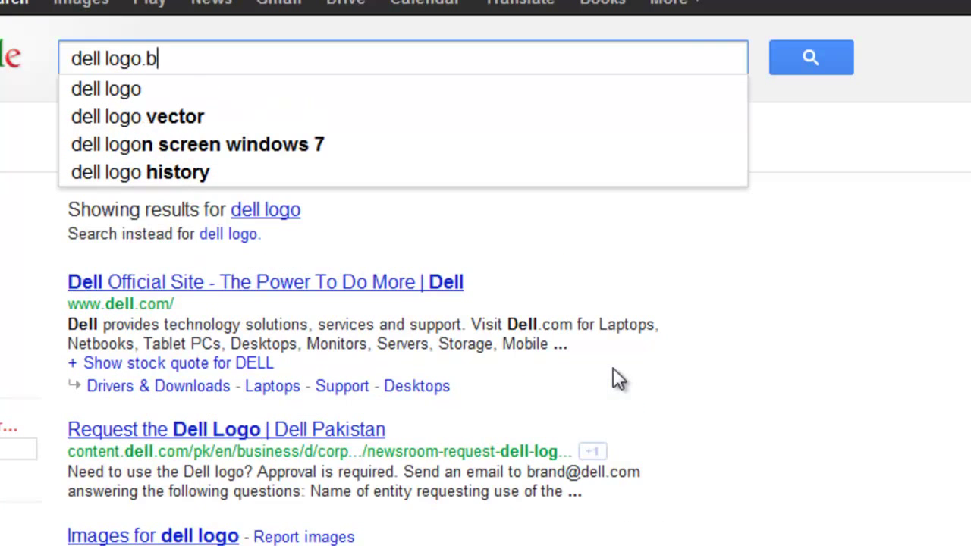
pyautogui.write('mp')
pyautogui.press('Return')
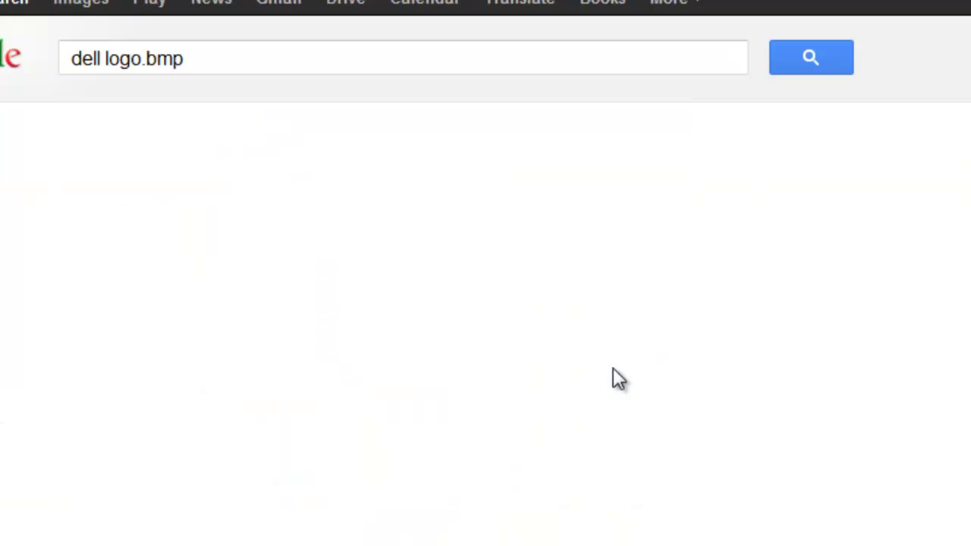
# Open the full-size silver 'Dell Logo 1.bmp' (250×253) from Google Images, then close the browser.
pyautogui.click(95, 11)
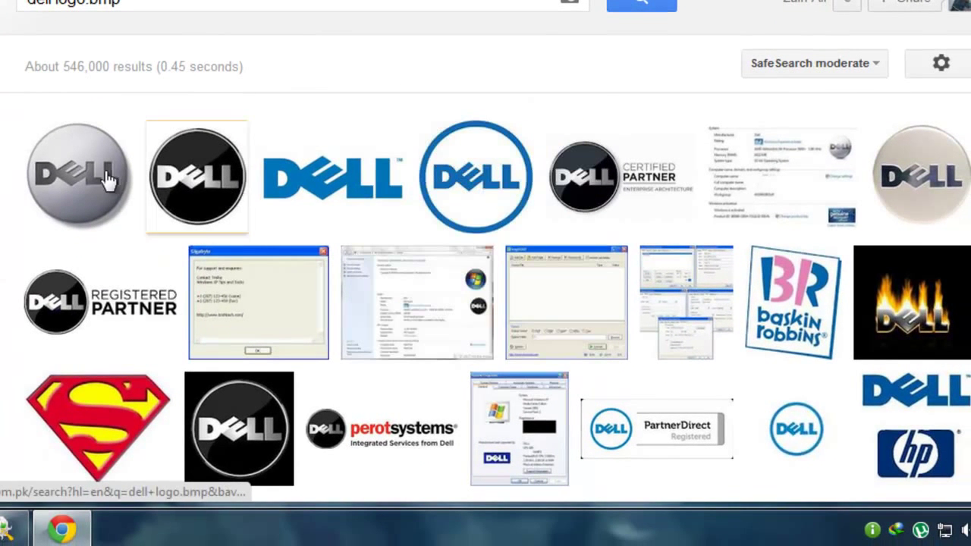
pyautogui.click(130, 5)
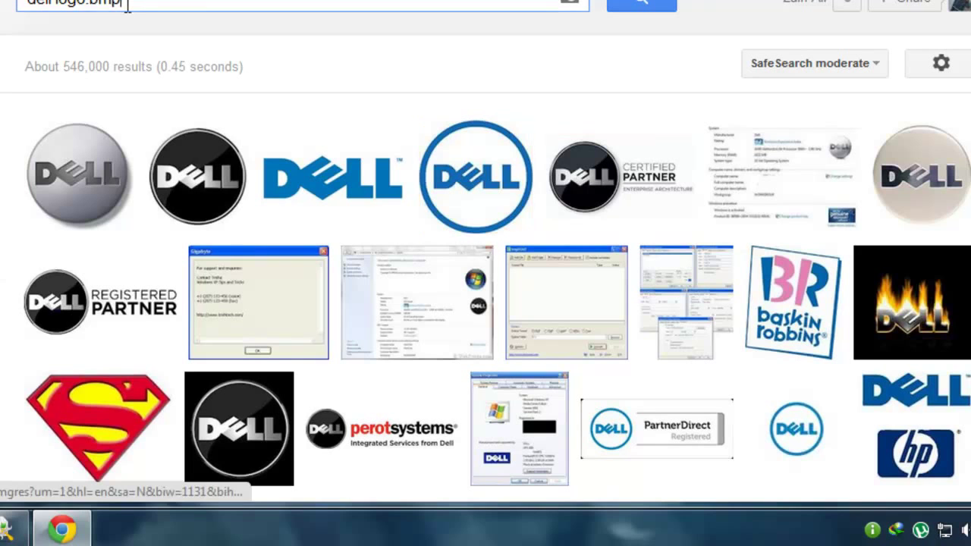
pyautogui.click(98, 189)
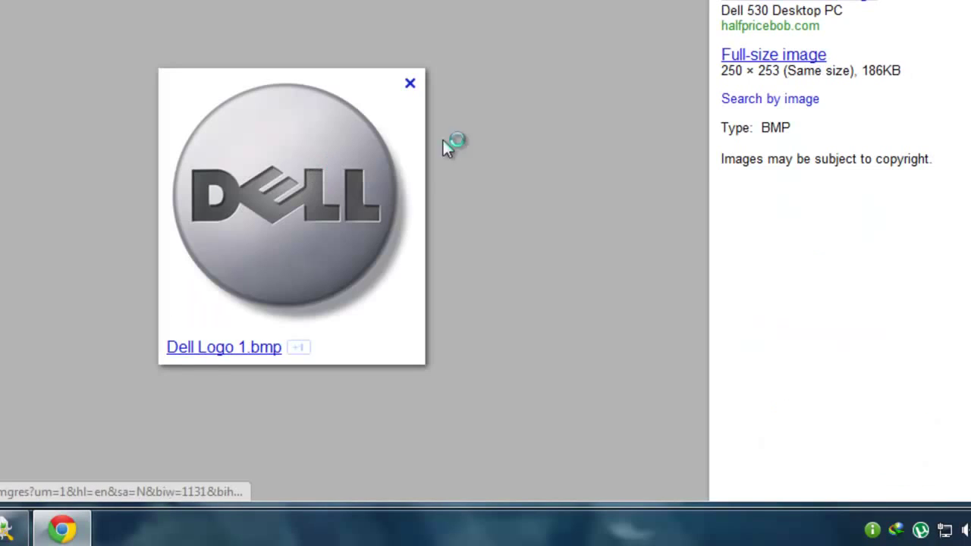
pyautogui.click(762, 58)
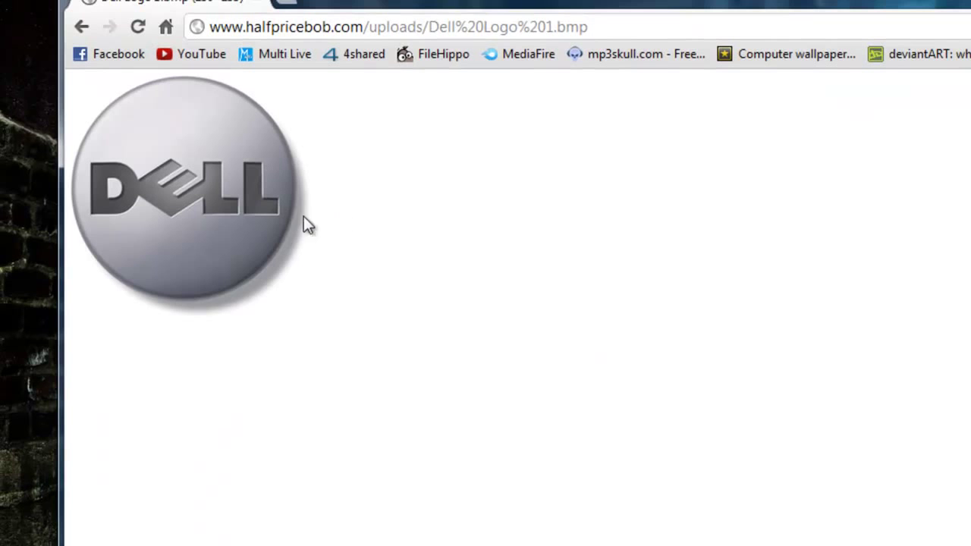
pyautogui.rightClick(191, 176)
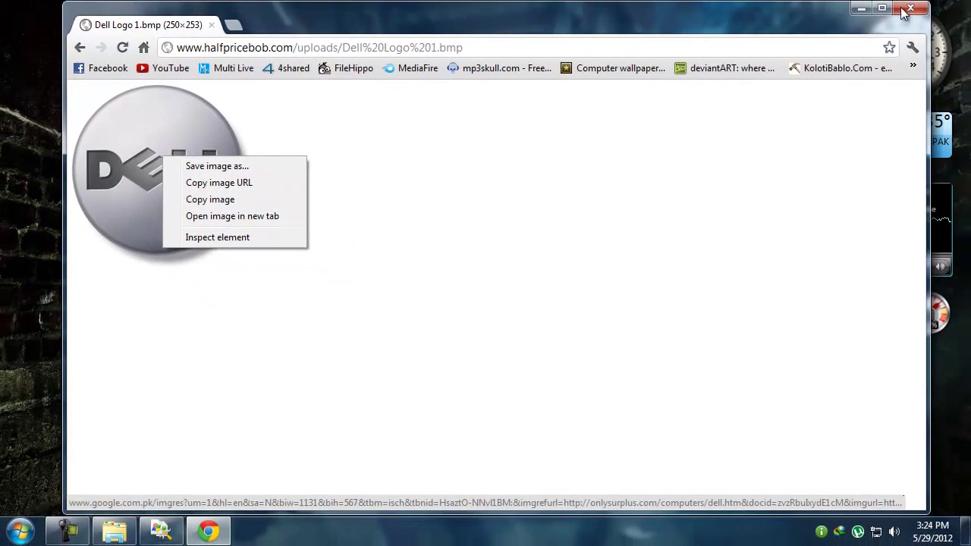
pyautogui.click(905, 12)
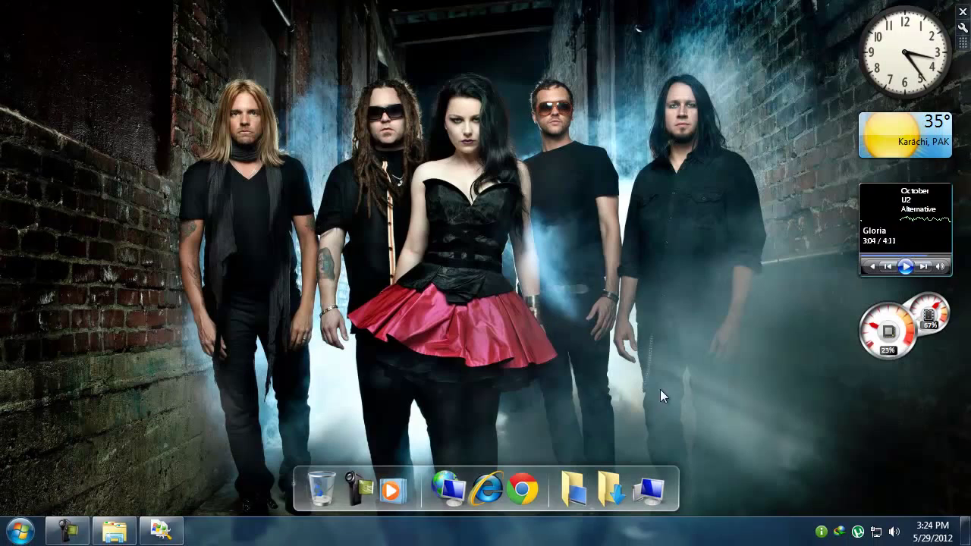
# Load Dell Logo 1 from Downloads as the WinBubbles OEM logo image.
pyautogui.click(161, 529)
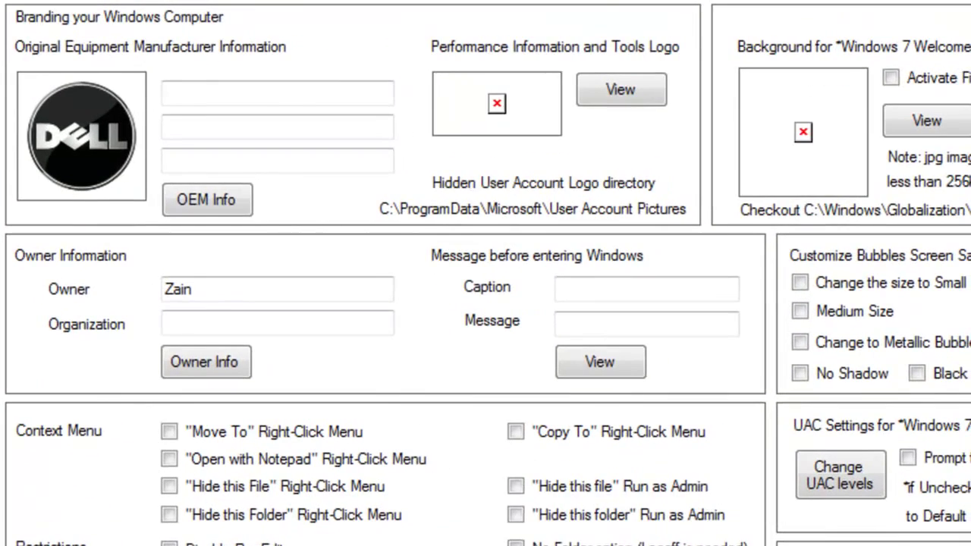
pyautogui.click(96, 135)
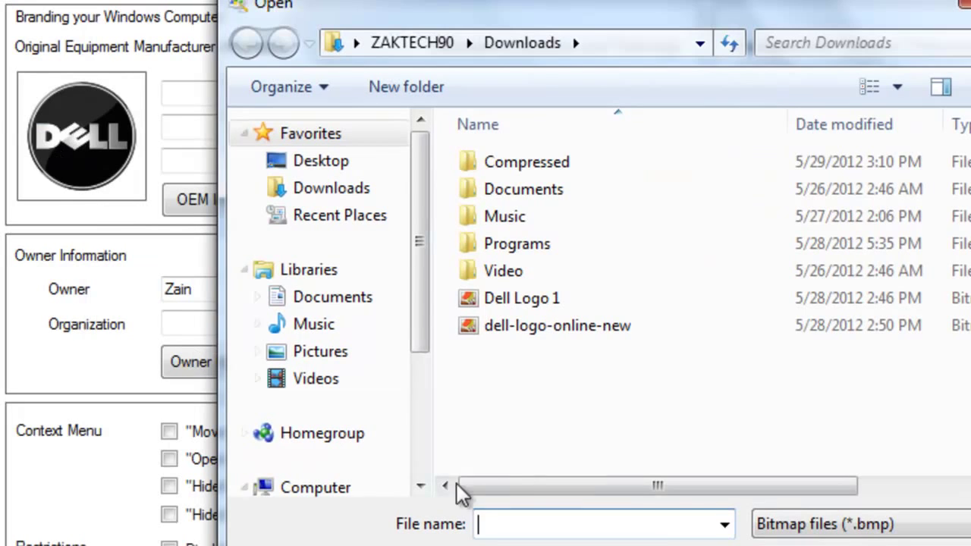
pyautogui.moveTo(613, 493); pyautogui.dragTo(493, 364)
pyautogui.click(526, 298)
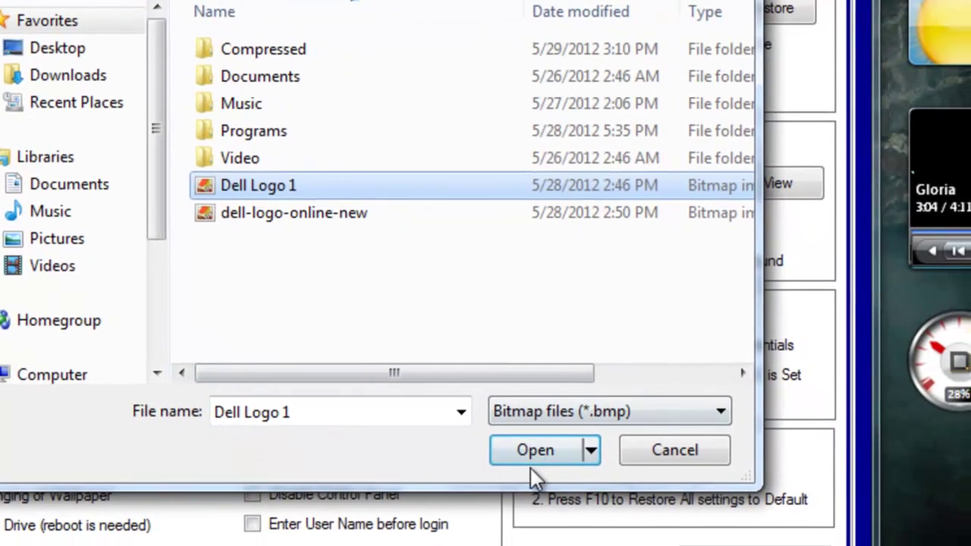
pyautogui.click(535, 451)
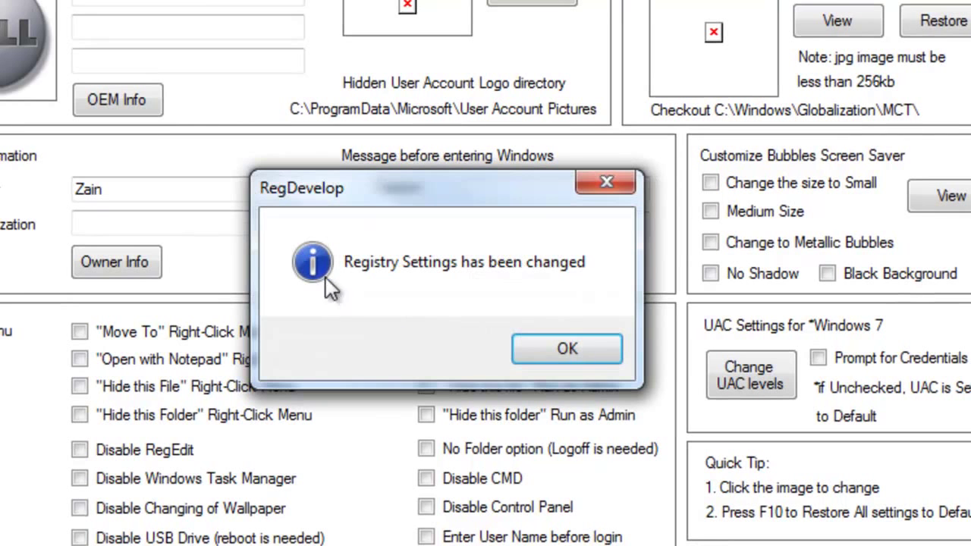
pyautogui.click(566, 347)
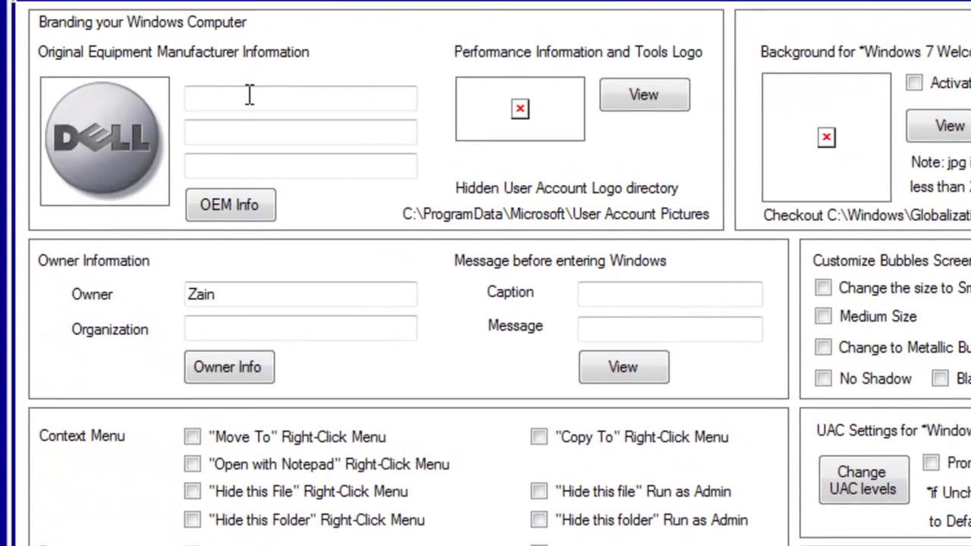
# Leave the first OEM field empty and apply the settings, confirming the saved message.
pyautogui.click(249, 95)
pyautogui.write('dsafa')
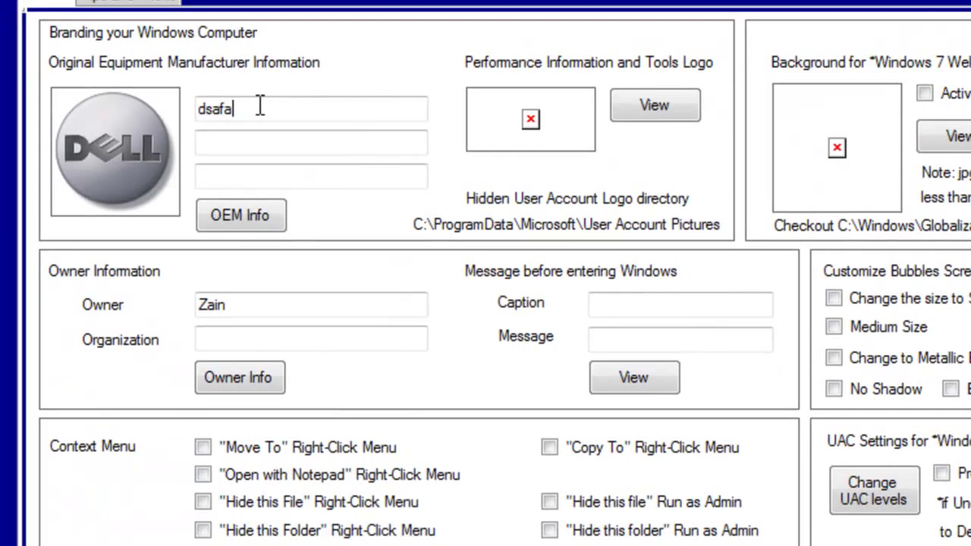
pyautogui.press('BackSpace')
pyautogui.press('BackSpace')
pyautogui.press('BackSpace')
pyautogui.press('BackSpace')
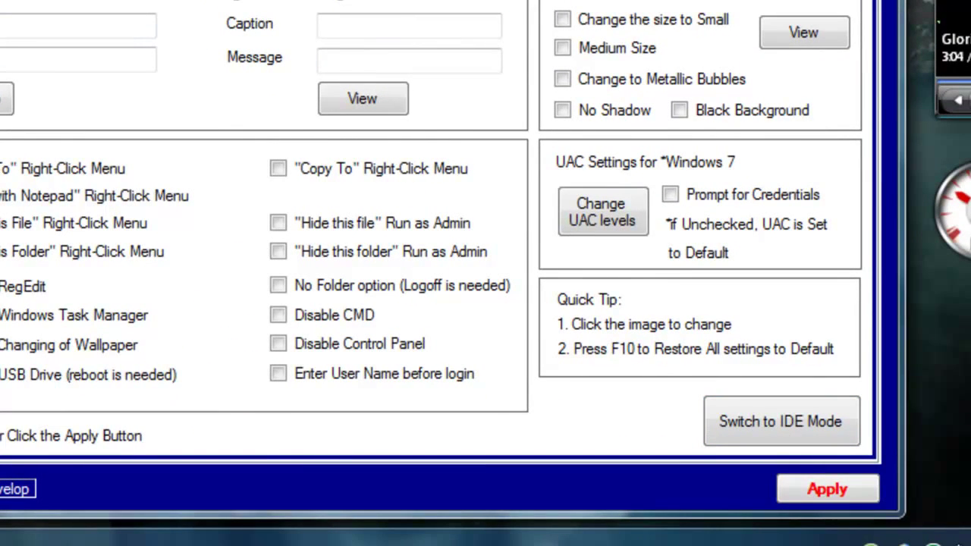
pyautogui.click(835, 487)
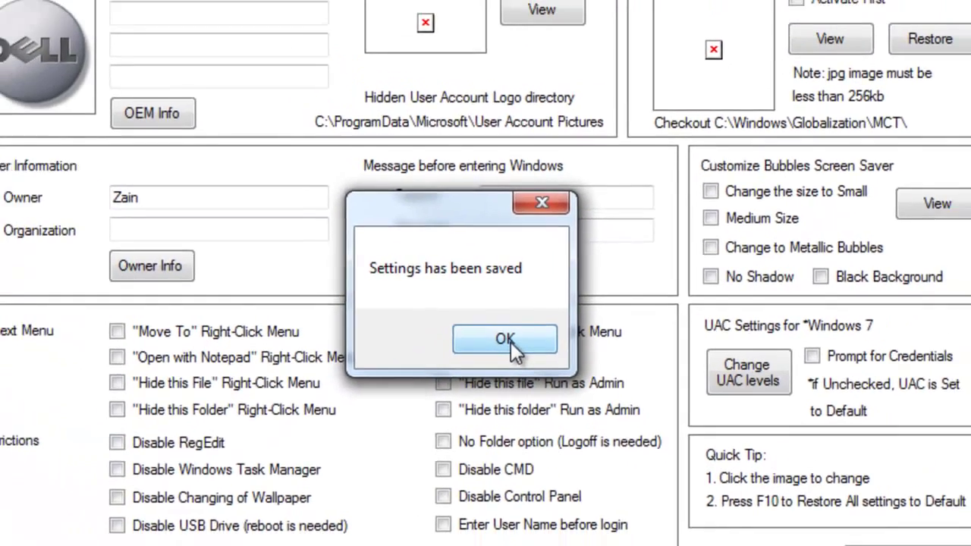
pyautogui.click(344, 175)
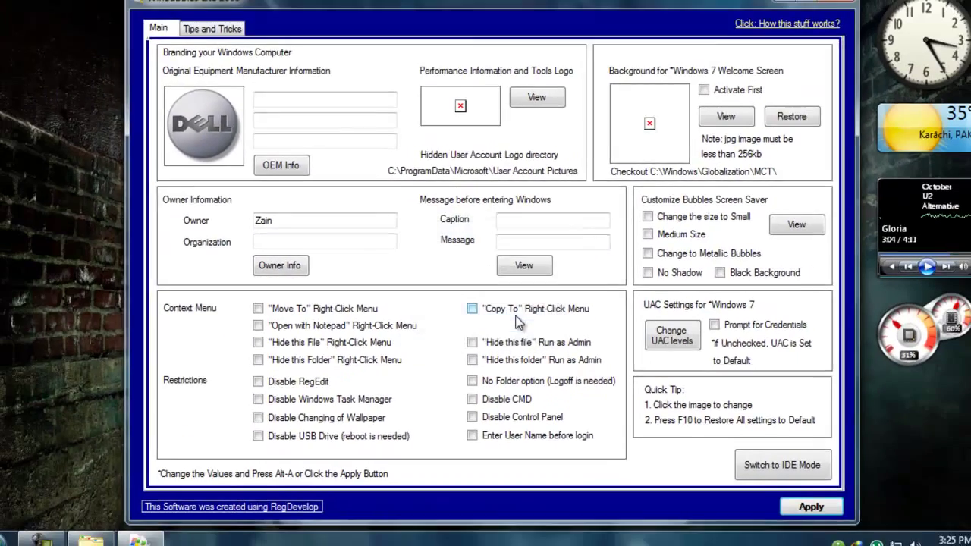
# Close WinBubbles and open Computer Properties to check the silver Dell logo.
pyautogui.click(835, 2)
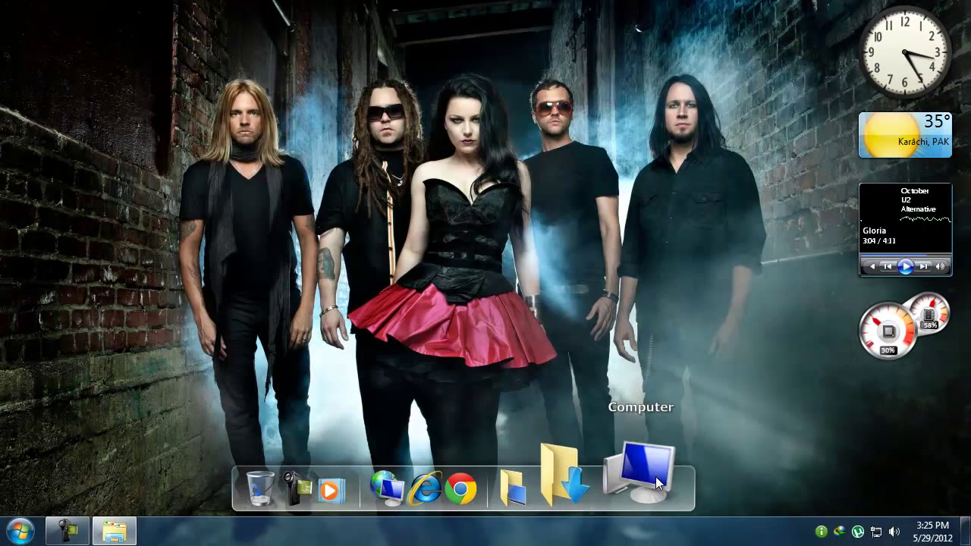
pyautogui.click(19, 530)
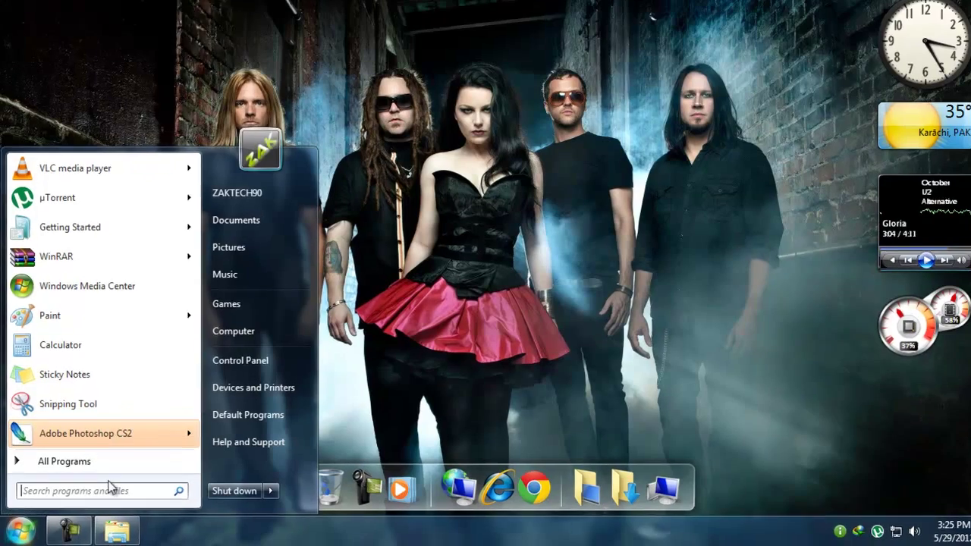
pyautogui.rightClick(425, 206)
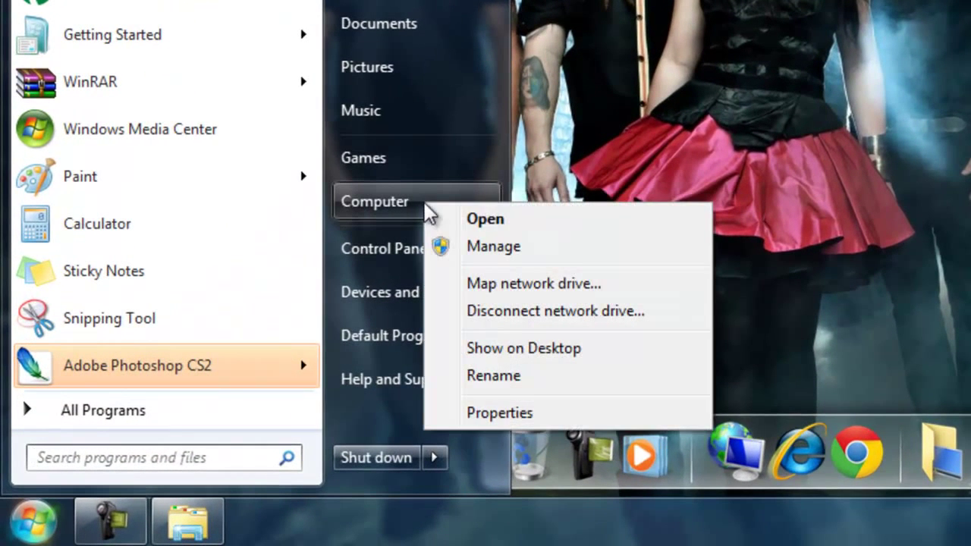
pyautogui.click(499, 412)
pyautogui.click(663, 412)
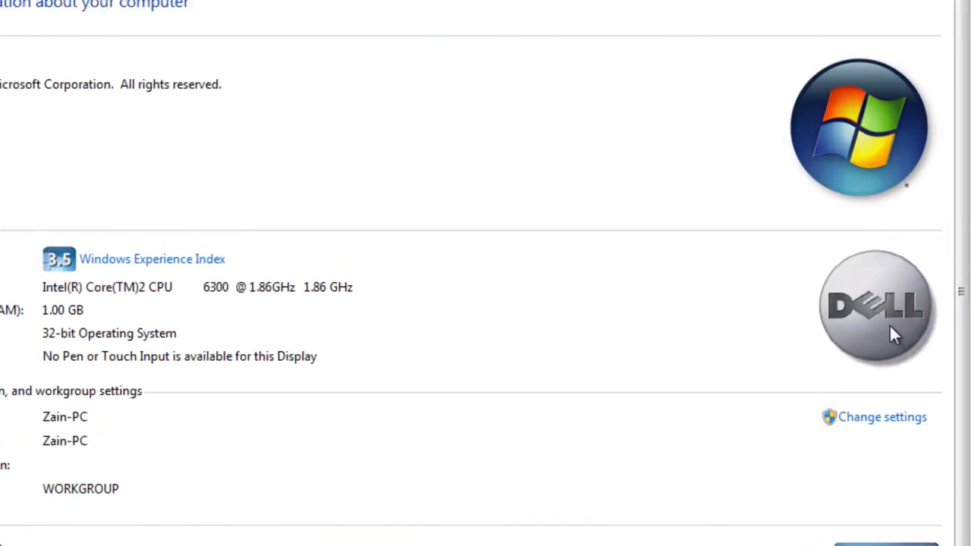
pyautogui.scroll(-1, 964, 352)
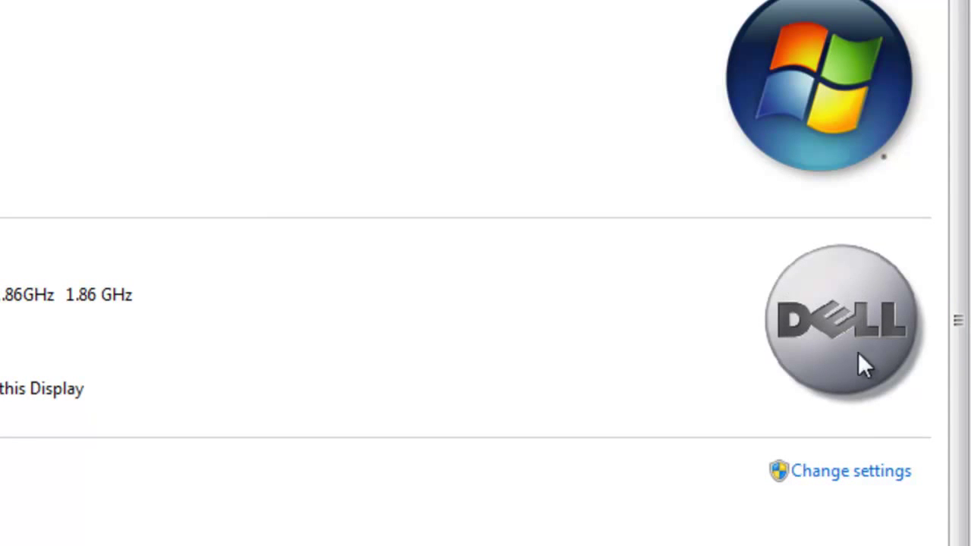
pyautogui.scroll(1, 948, 319)
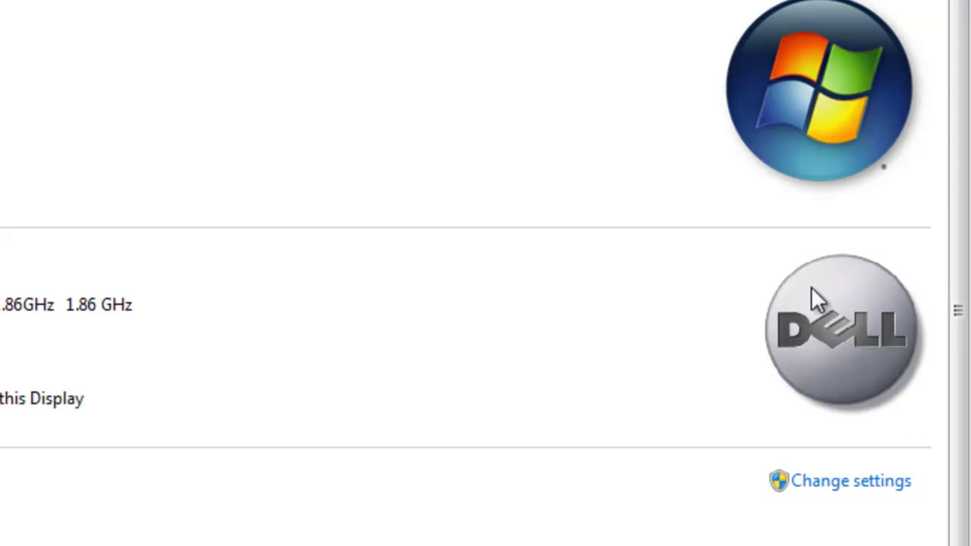
pyautogui.scroll(-1, 965, 401)
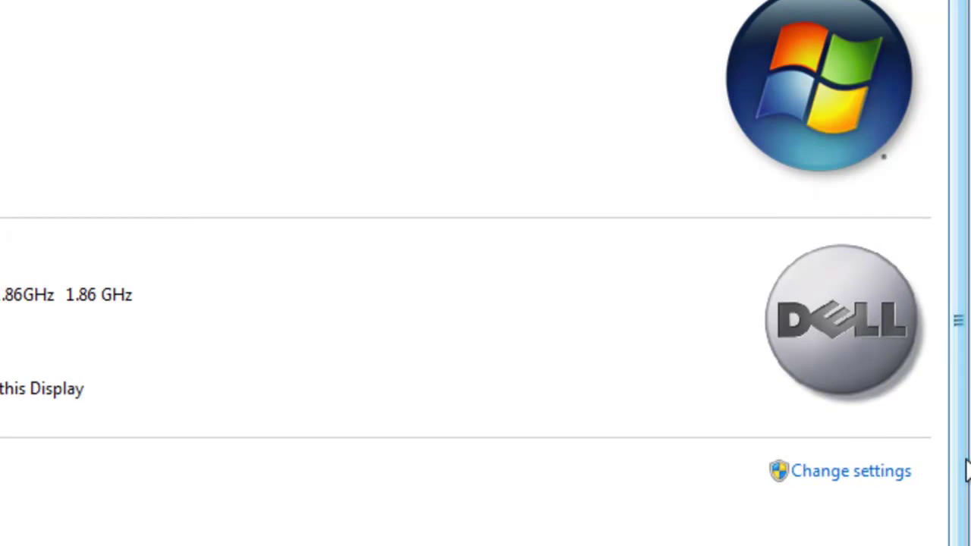
pyautogui.scroll(1, 960, 400)
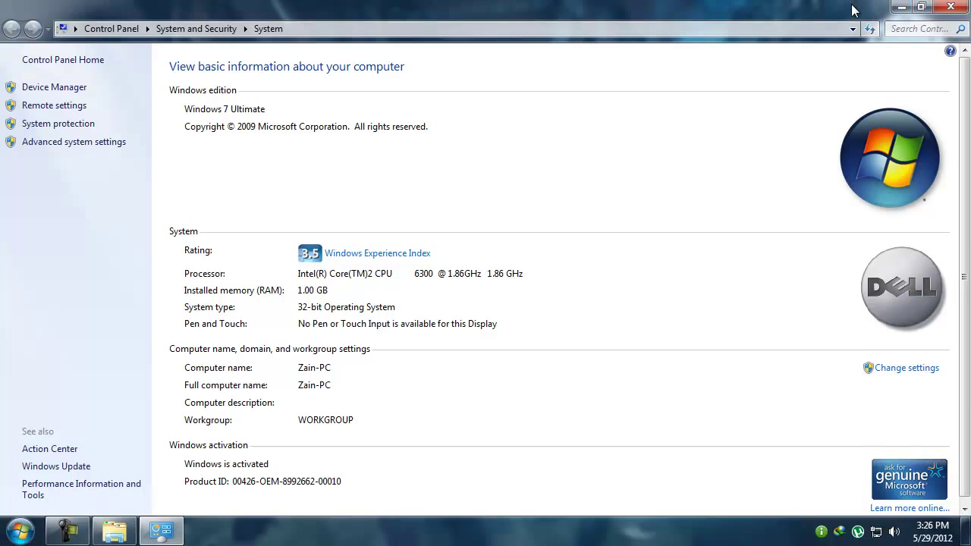
# Close the System window and refresh the desktop.
pyautogui.click(951, 9)
pyautogui.rightClick(617, 186)
pyautogui.click(657, 228)
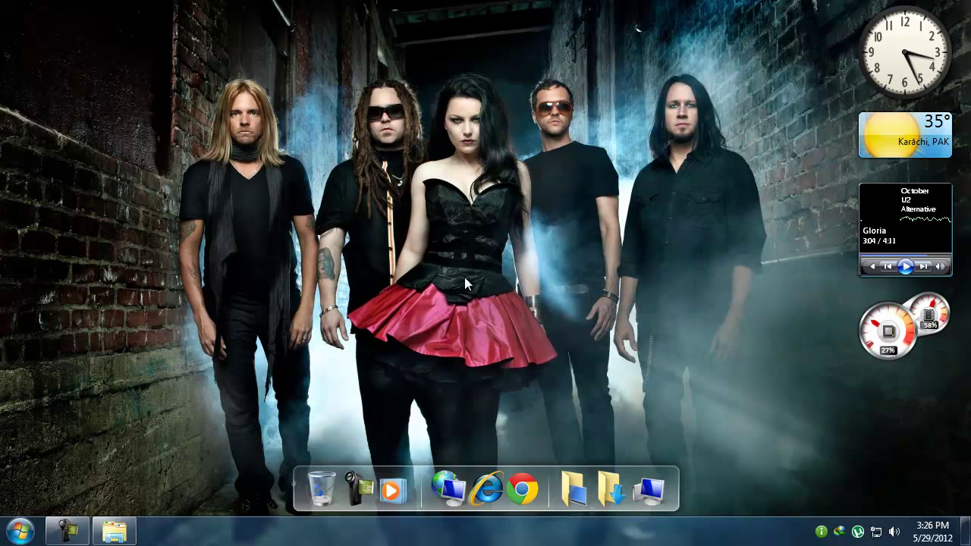